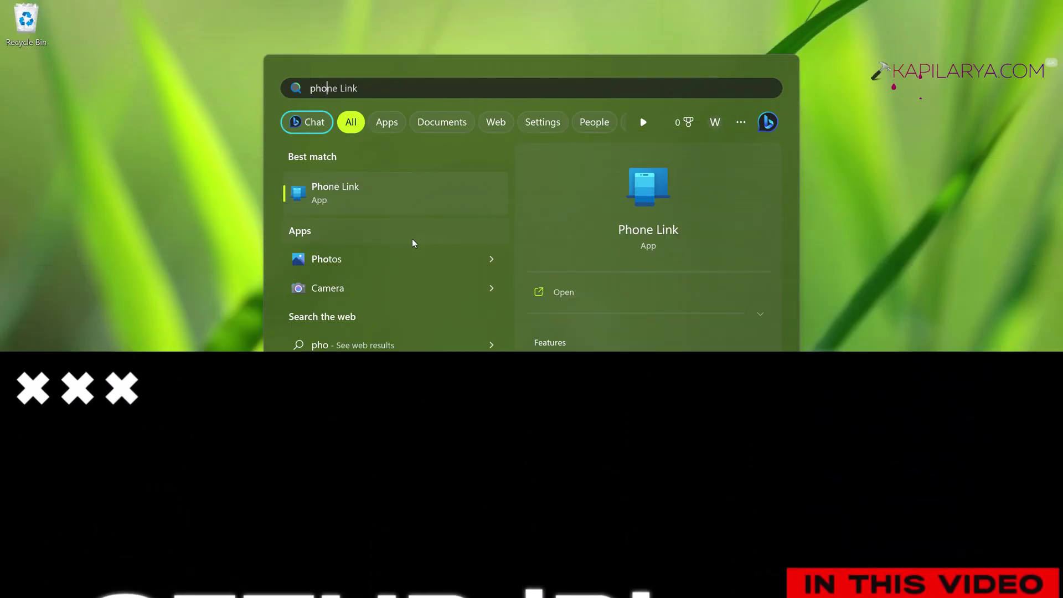
type("ne")
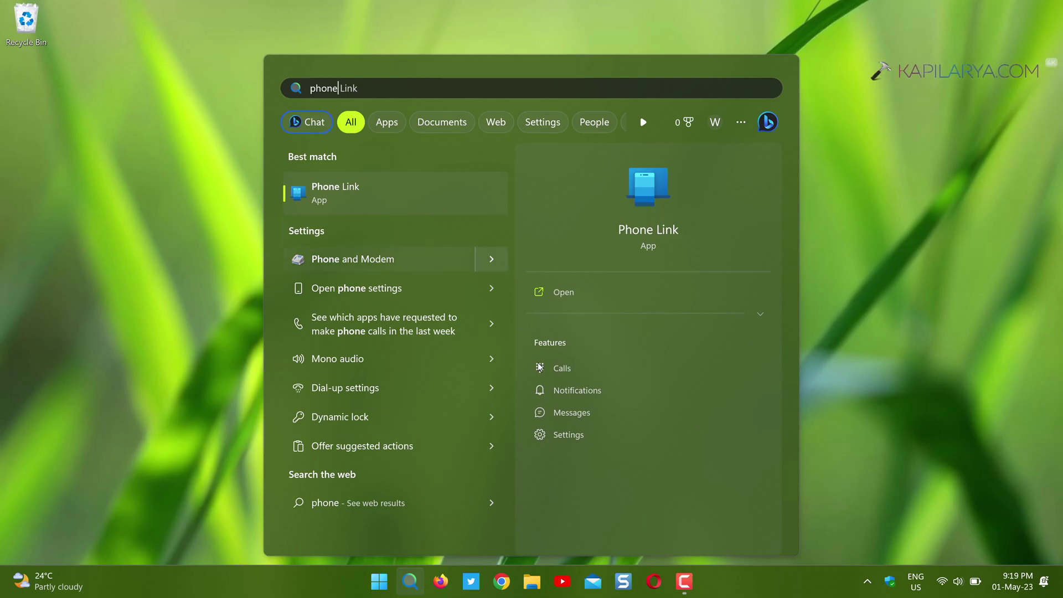
Step: Launch Phone Link and shift its window slightly to the right
left_click(563, 292)
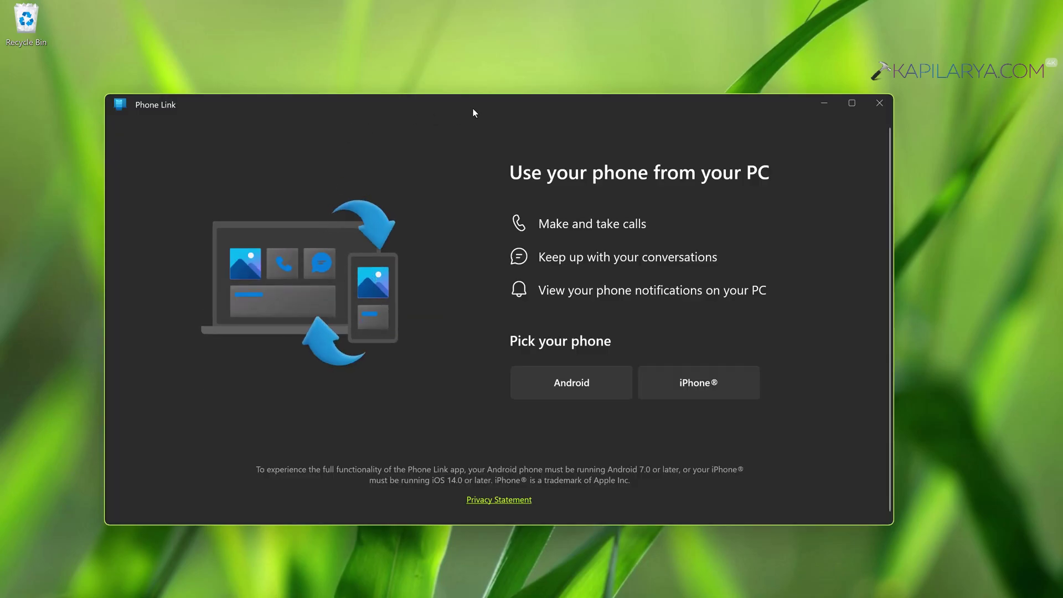
left_click_drag(496, 100, 511, 100)
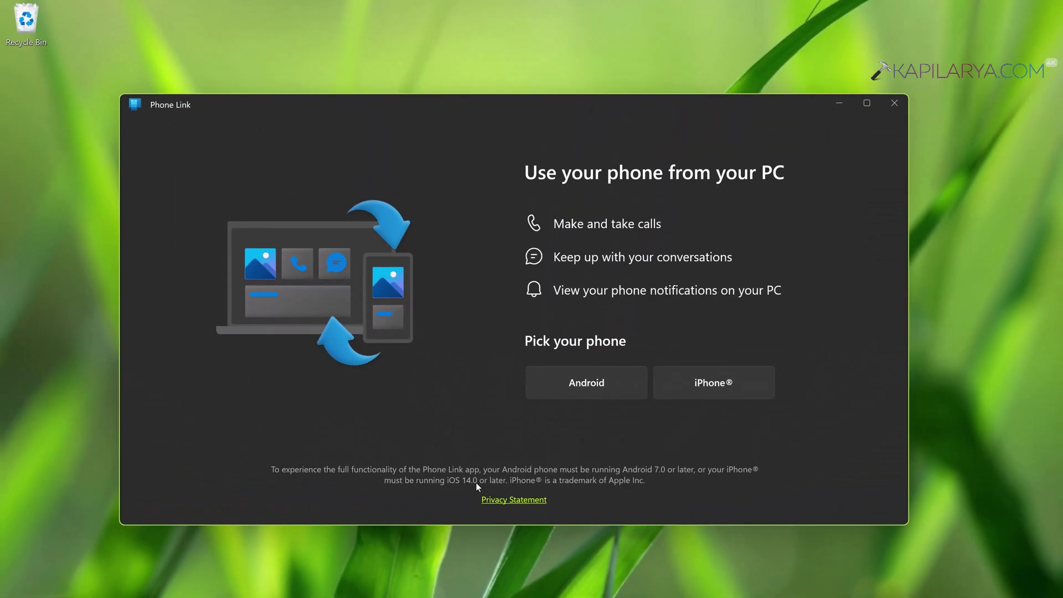
Step: Pick iPhone as the phone type and turn Bluetooth on from Quick Settings
left_click(683, 384)
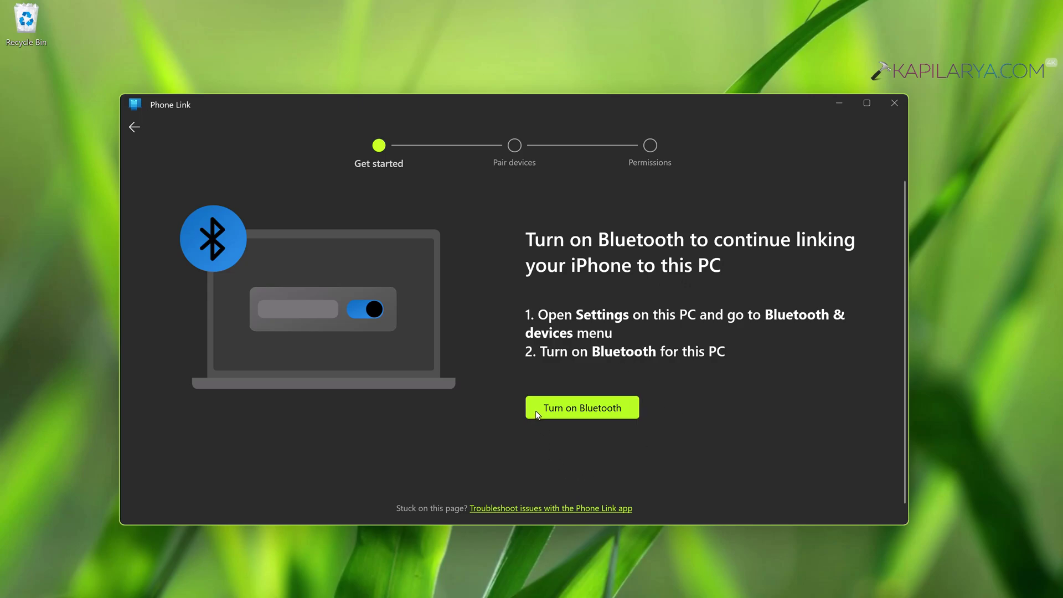
mouse_move(960, 594)
left_click(960, 582)
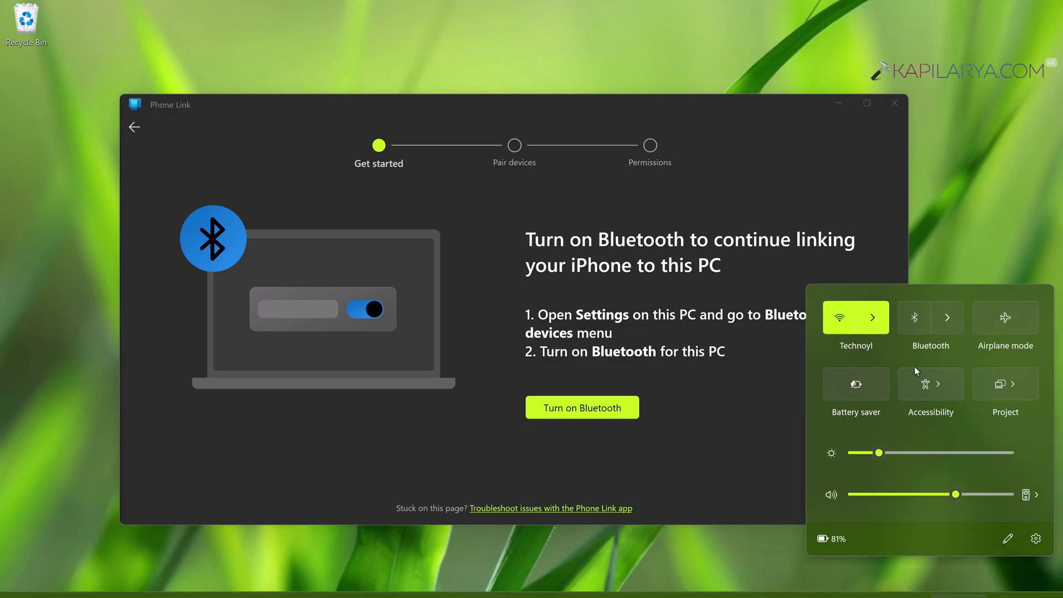
left_click(615, 406)
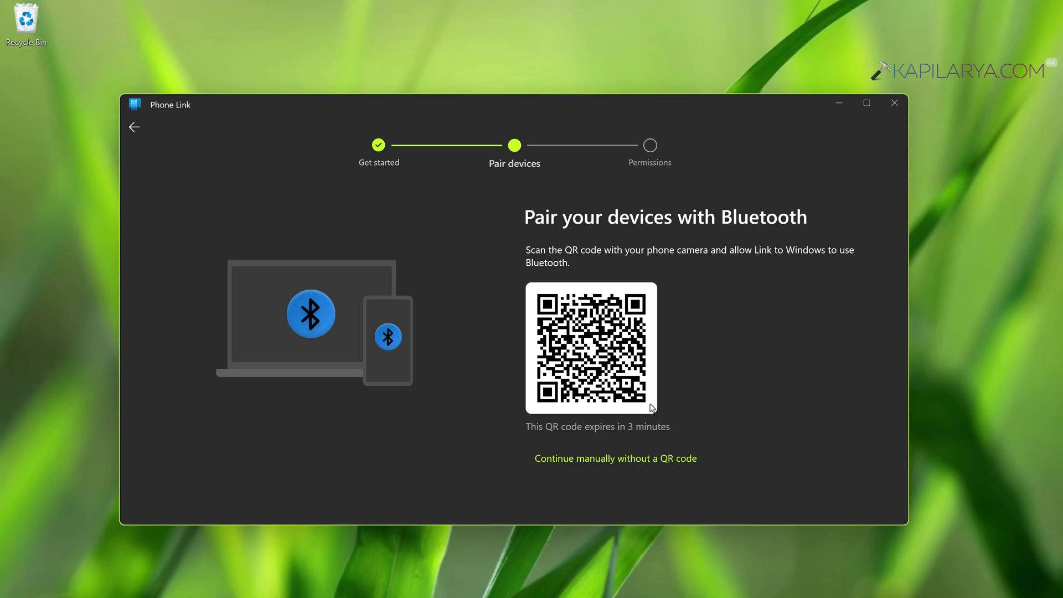
Step: View the manual pairing instructions, then return to pairing with the QR code
left_click(675, 456)
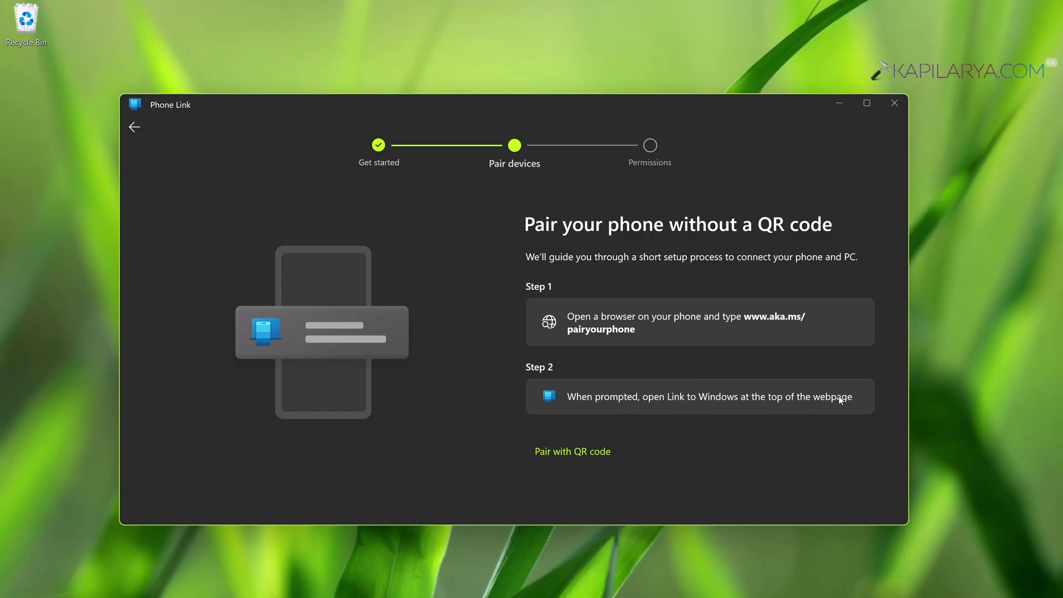
left_click(583, 450)
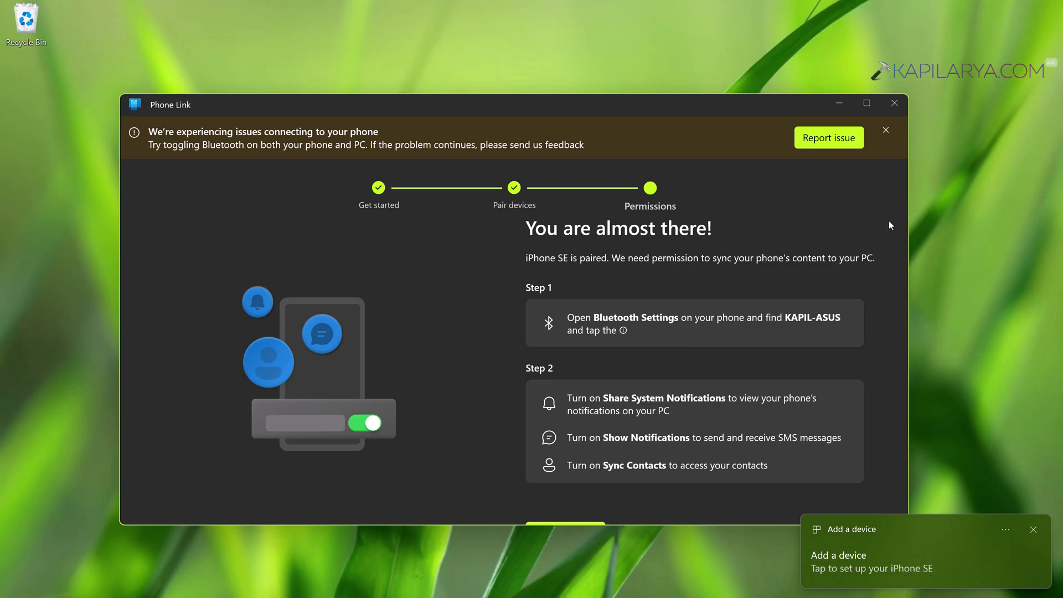
Step: Dismiss the connection issues warning and continue past the permissions page
left_click(886, 130)
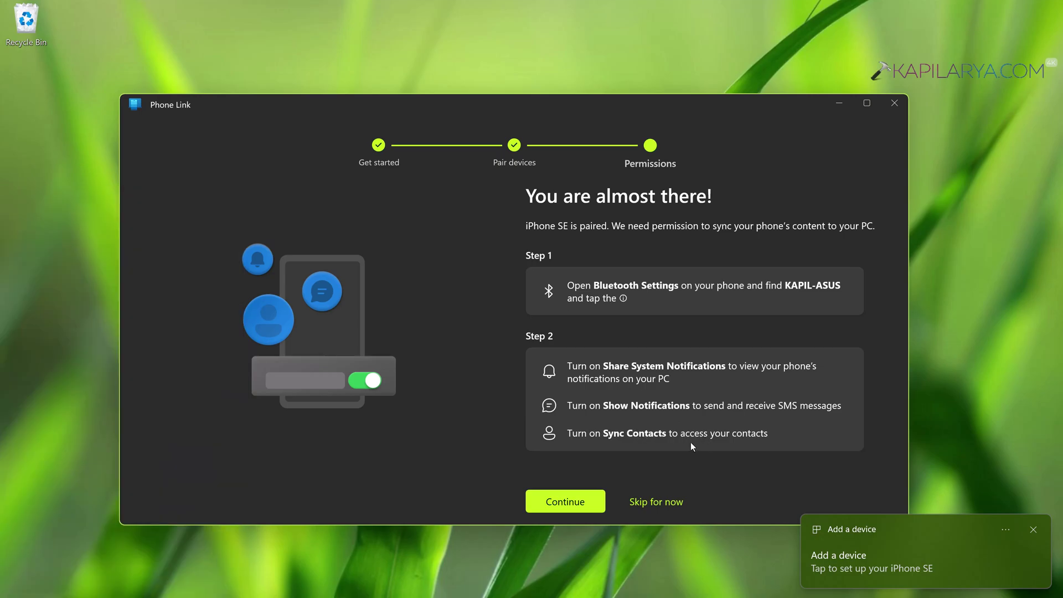
left_click(550, 504)
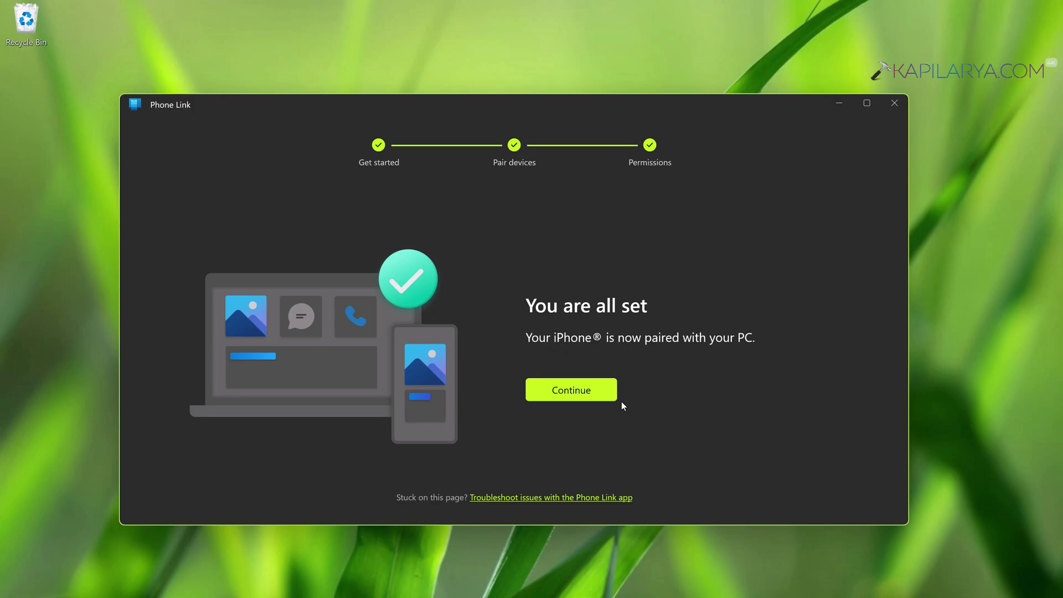
Step: Continue past the all-set screen and close the welcome dialog with Get started
left_click(561, 391)
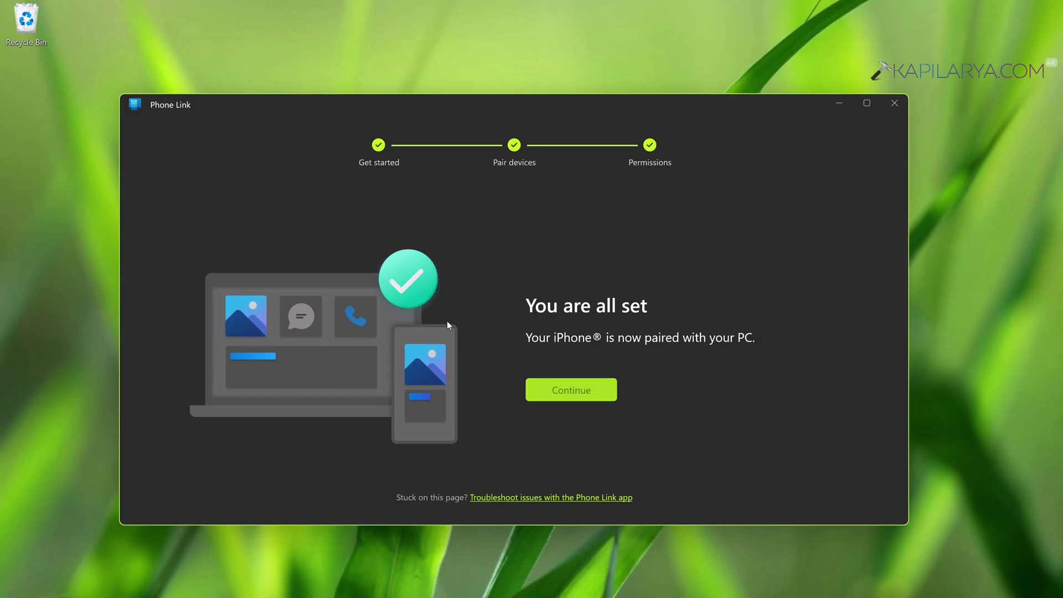
key("Return")
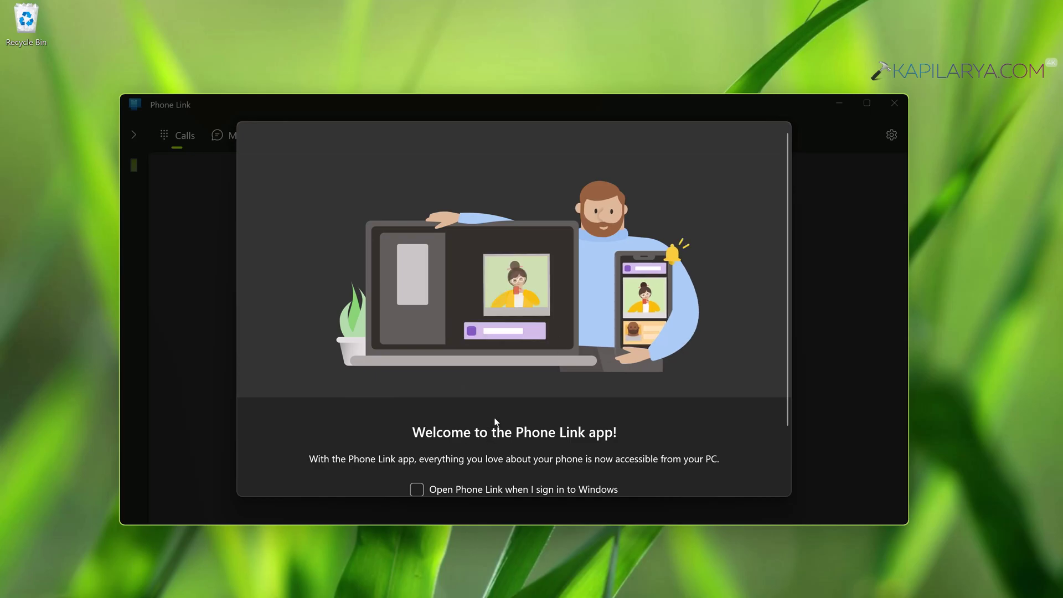
scroll(496, 421, "down", 2)
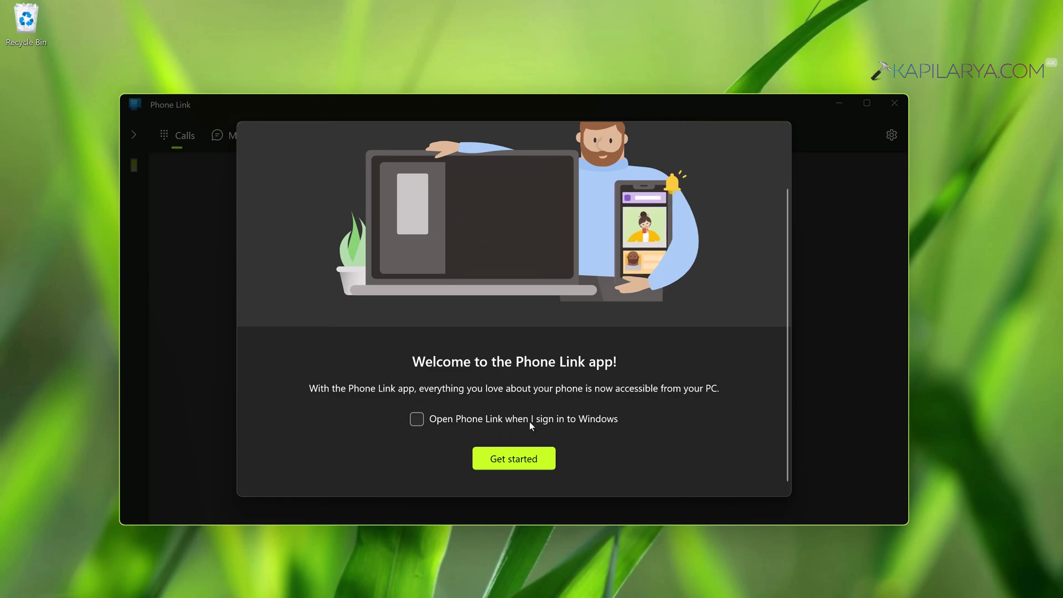
left_click(493, 463)
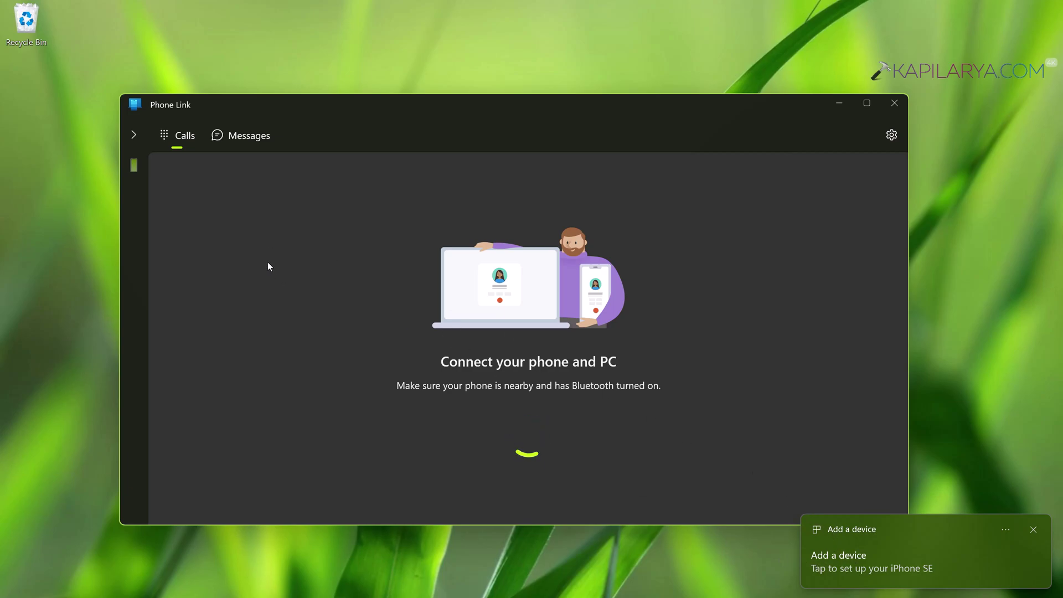
Step: Confirm the matching PIN for iPhone SE and close the connection-succeeded message
left_click(134, 135)
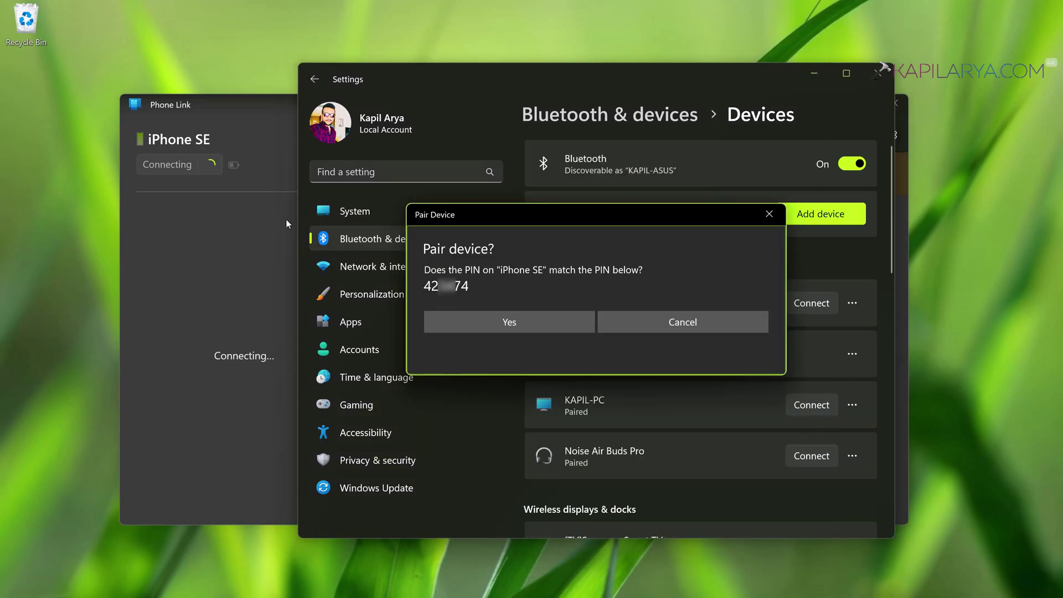
left_click(488, 318)
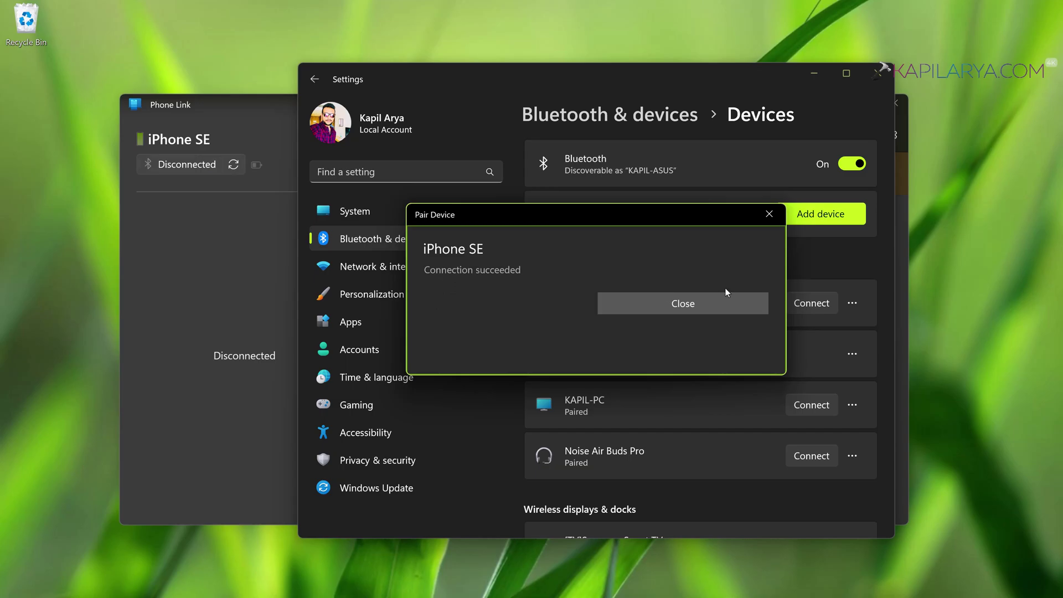
left_click(699, 310)
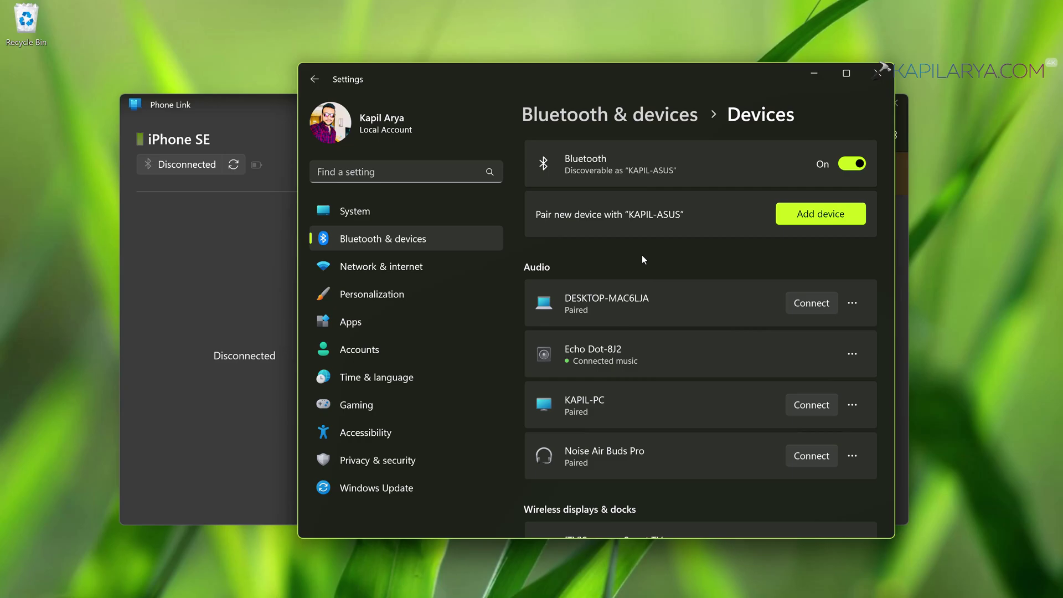
Step: Close Windows Settings to get back to Phone Link's Calls page
left_click(880, 81)
left_click(234, 165)
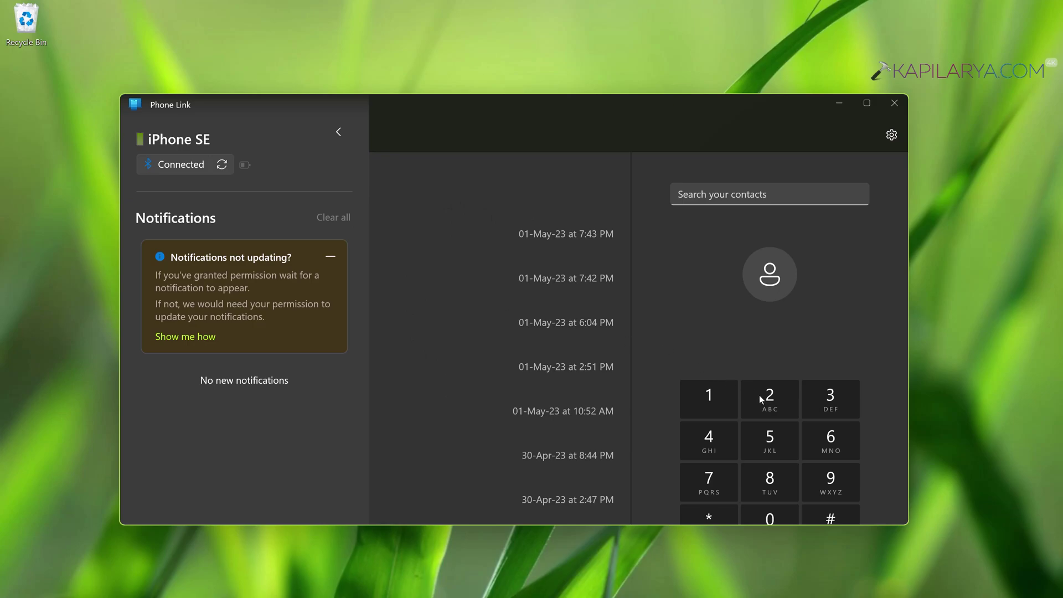
Step: Hide the notifications panel, open Messages, then briefly reopen and close the panel
left_click(467, 127)
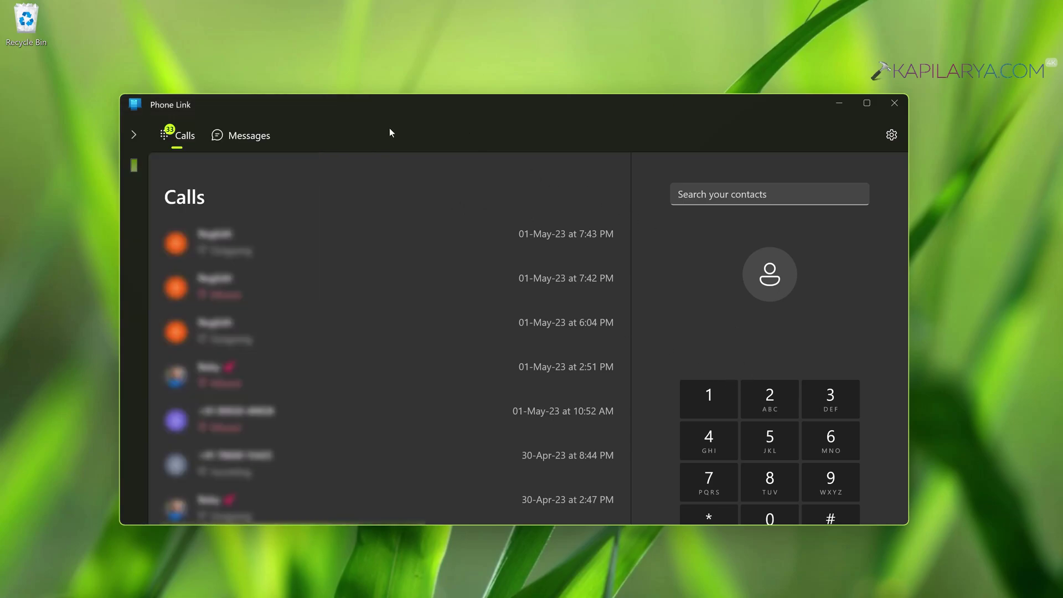
left_click(246, 141)
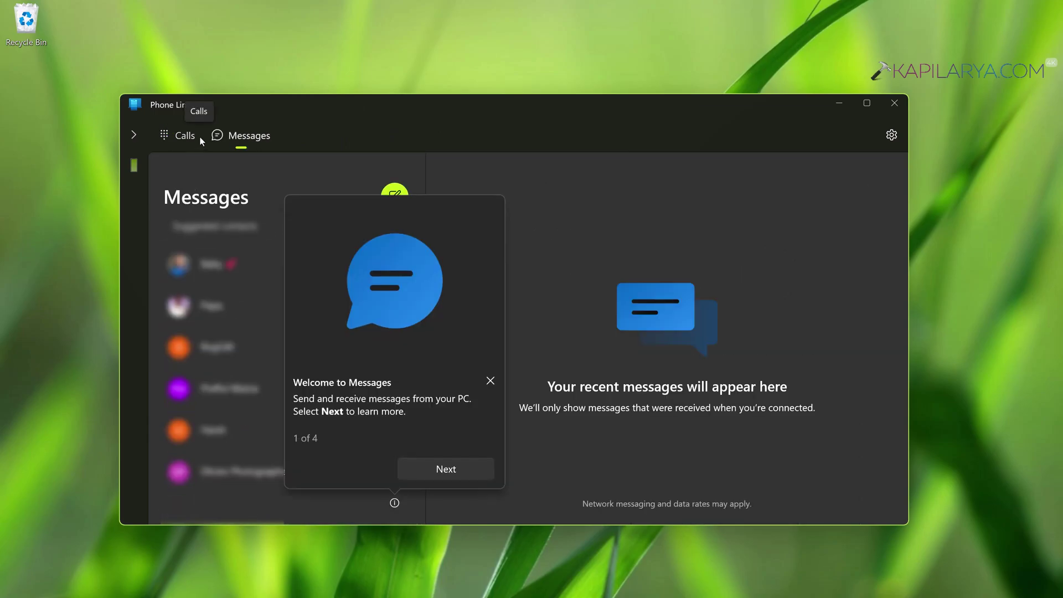
left_click(133, 135)
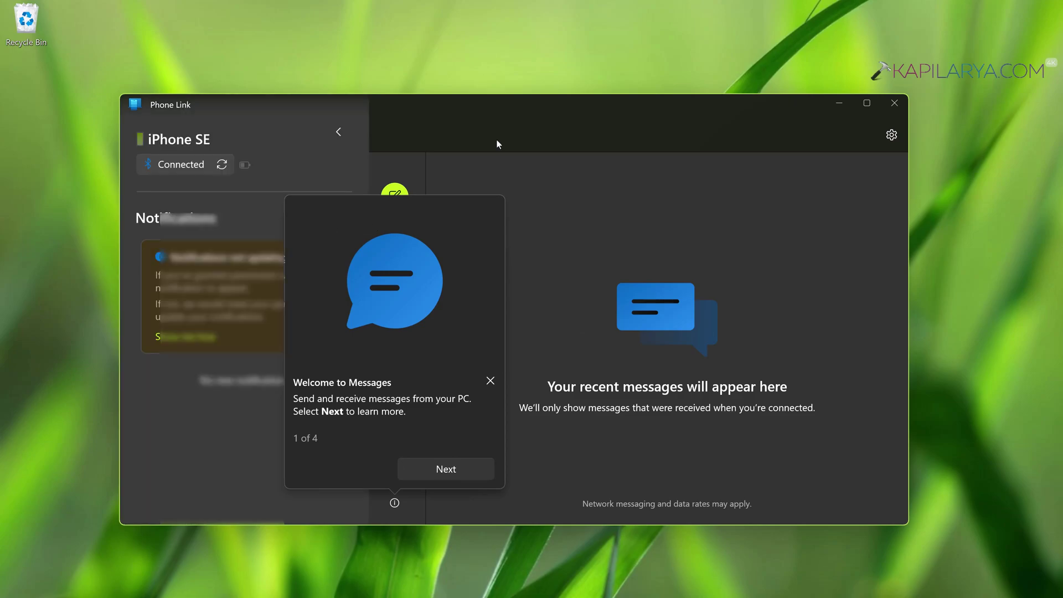
left_click(891, 135)
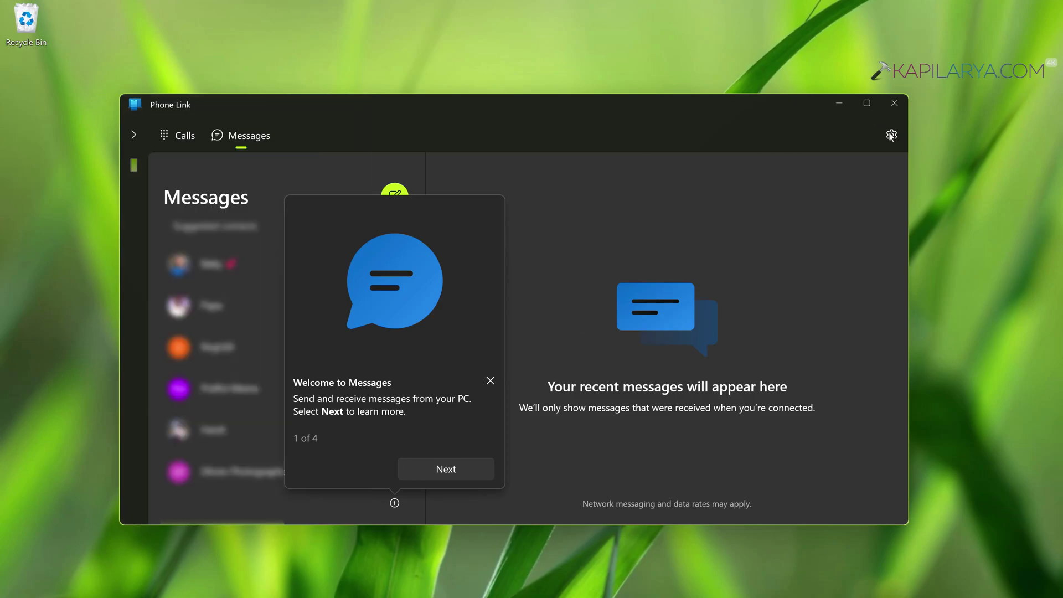
Step: Open Phone Link settings via the gear and select My Devices in the sidebar
left_click(892, 134)
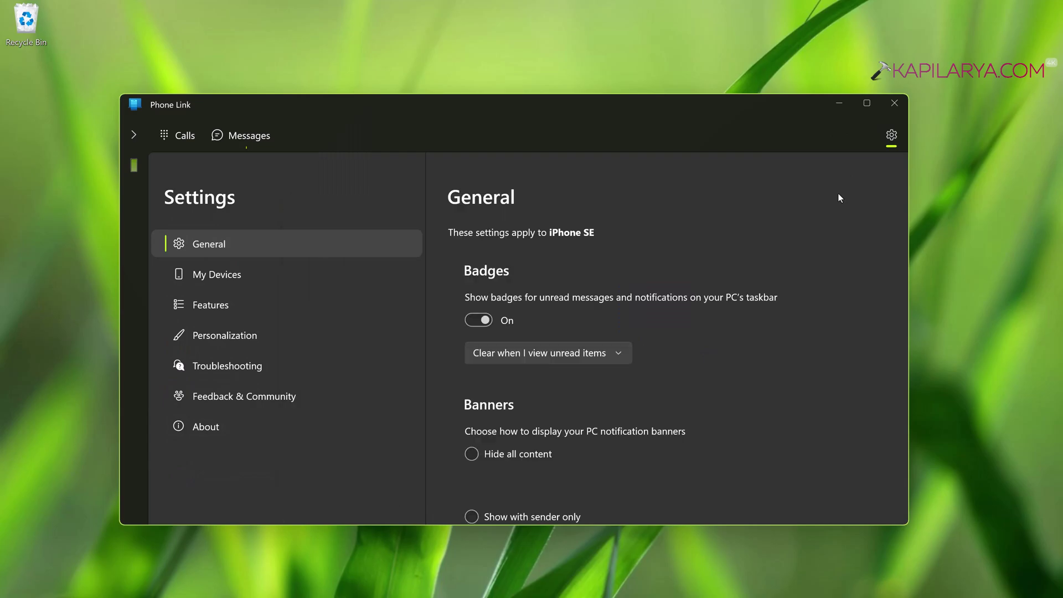
scroll(625, 338, "down", 1)
scroll(625, 338, "down", 2)
scroll(626, 338, "down", 2)
scroll(626, 339, "down", 2)
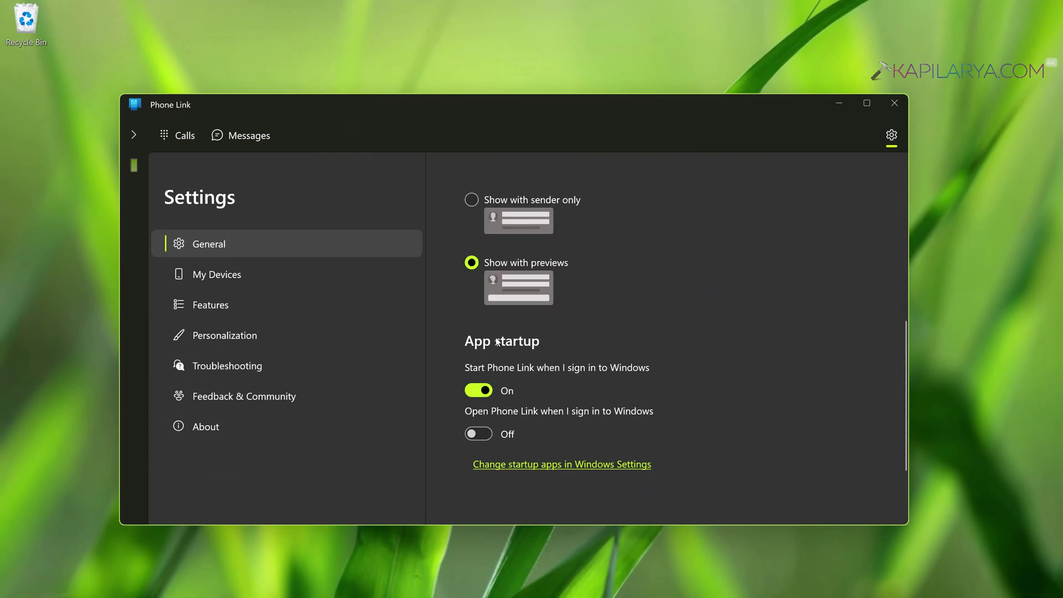
left_click(255, 276)
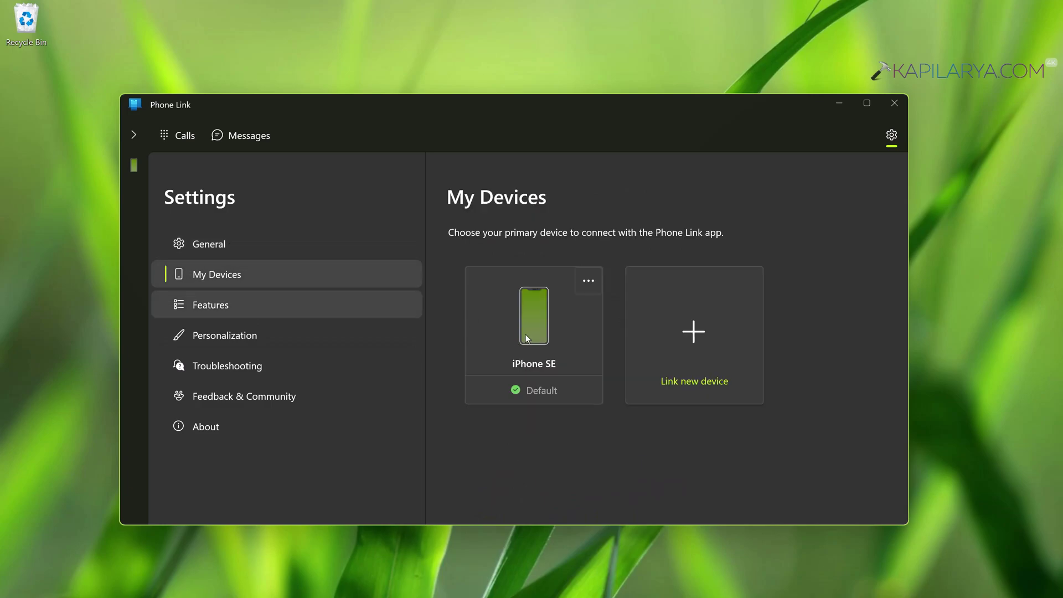